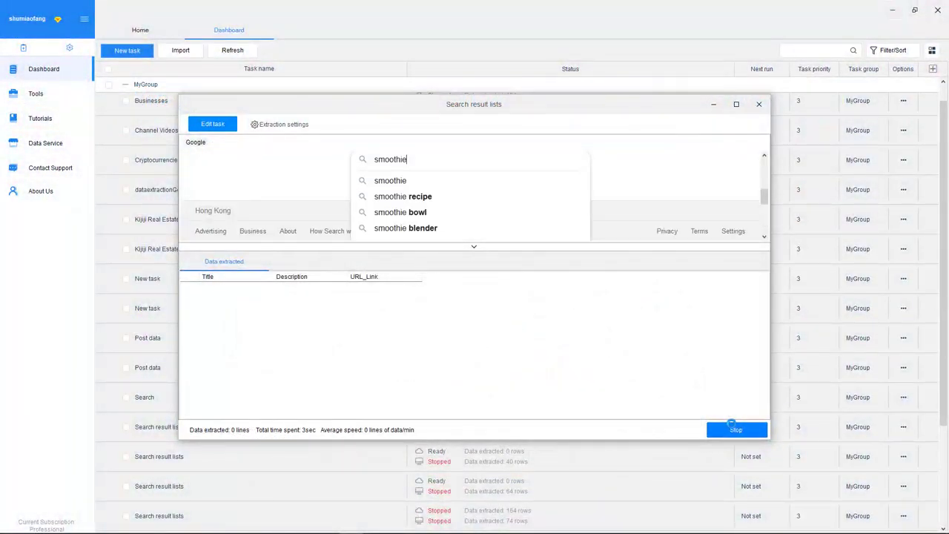
- Maximize the extraction window and stop the smoothie run at 51 lines
left_click(737, 104)
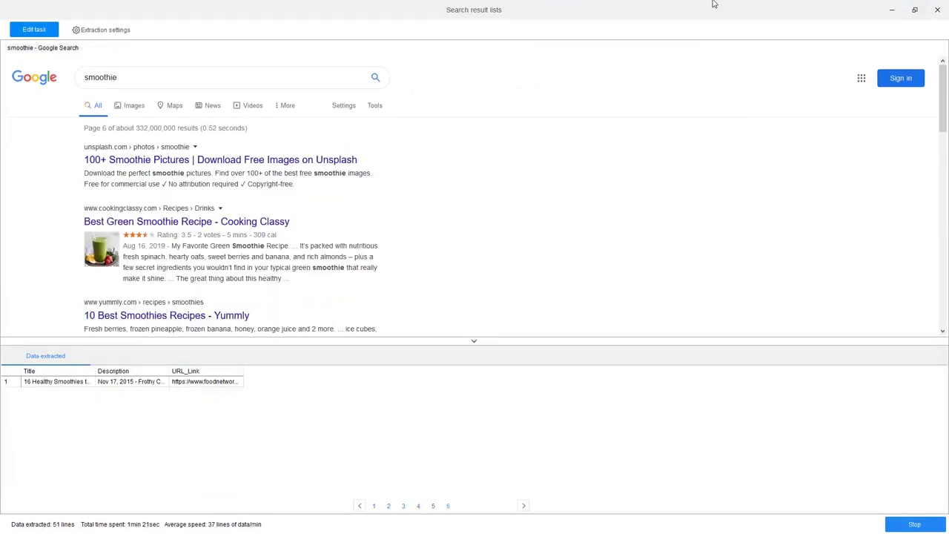
left_click(896, 528)
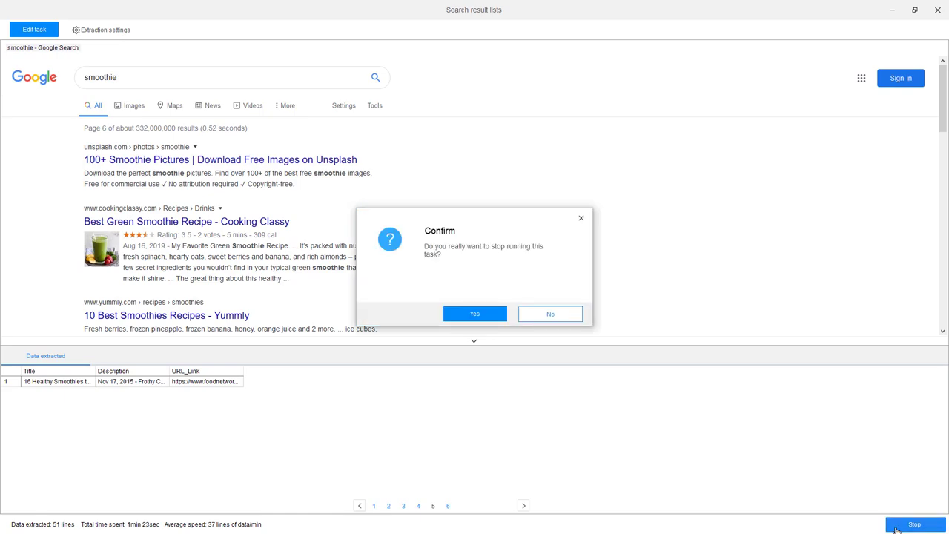
- Confirm the stop, then scroll the Kijiji Real Estate cloud data right to seller columns and down
left_click(498, 317)
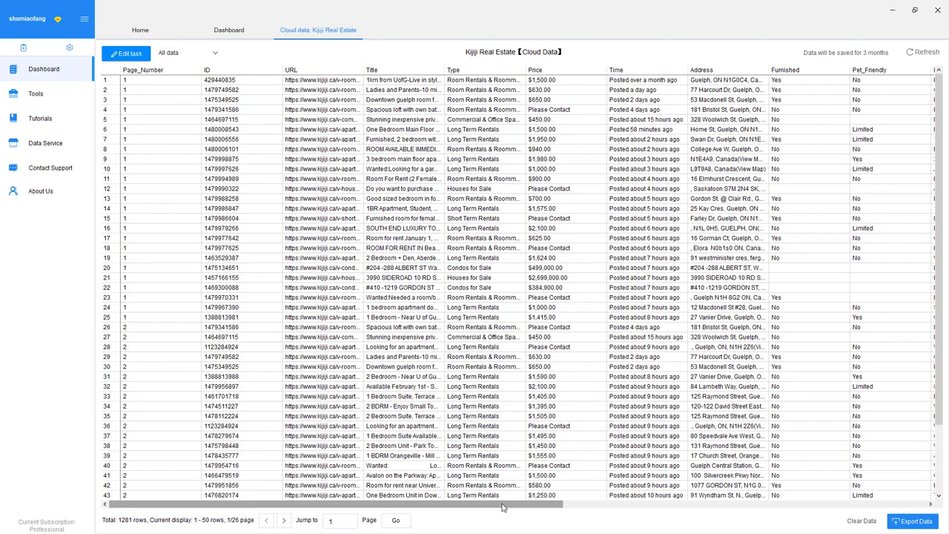
left_click_drag(502, 506, 804, 508)
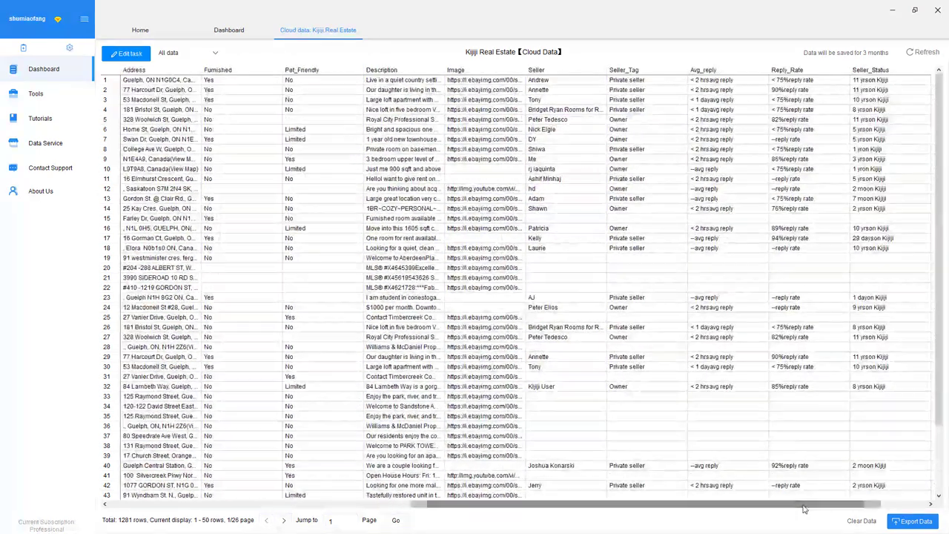
scroll(931, 327, "down", 2)
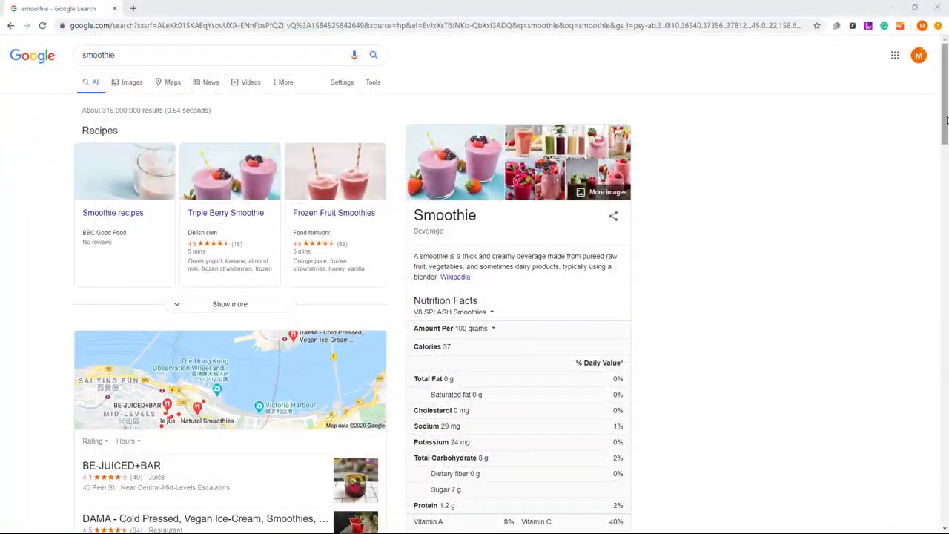
- Scroll the Google smoothie results down to the BBC Good Food and Food Network recipe links
left_click_drag(946, 118, 925, 236)
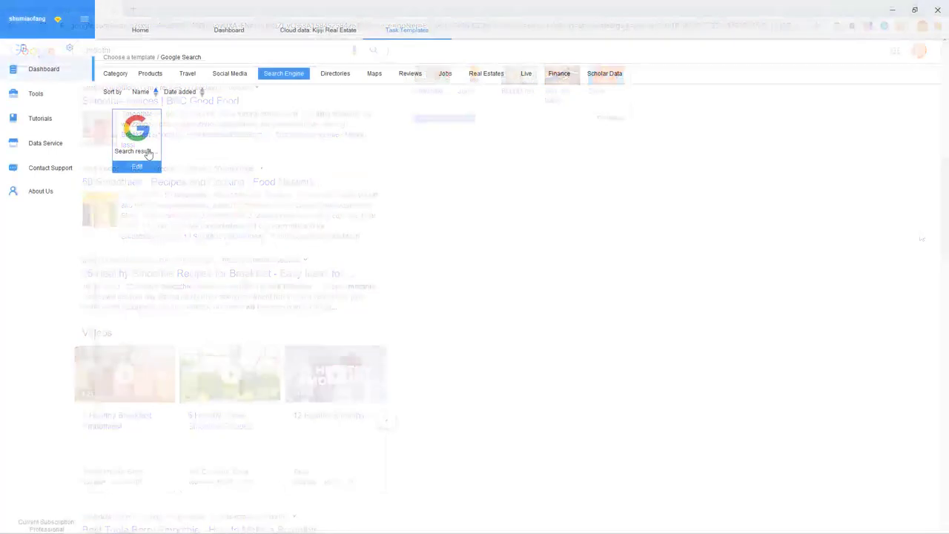
- Preview the Google Search template's Link, Title and Description fields, parameters and sample output
left_click(148, 156)
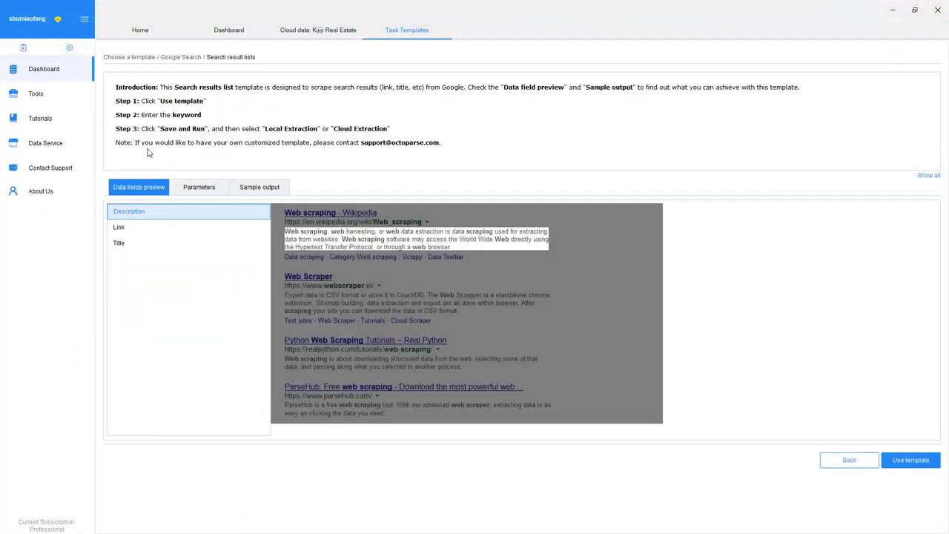
left_click(146, 226)
left_click(143, 244)
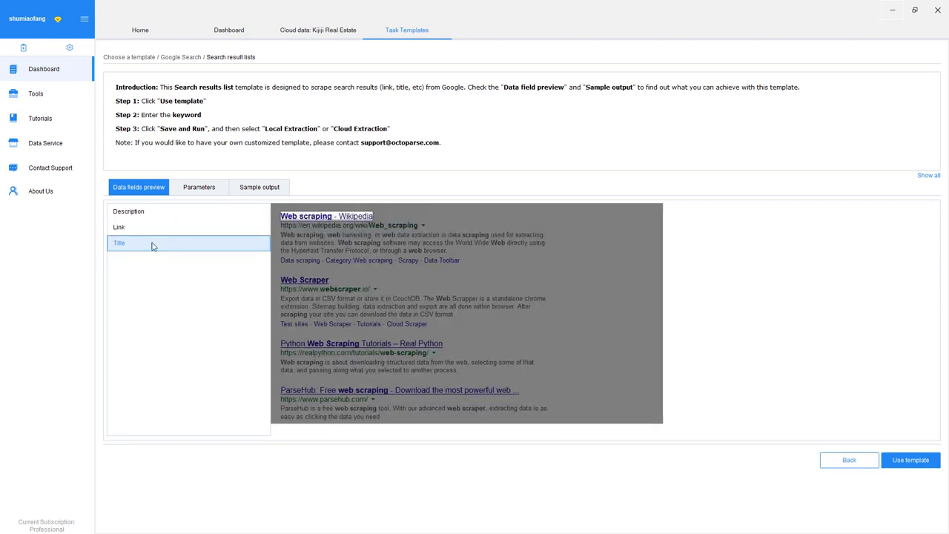
left_click(128, 212)
left_click(199, 187)
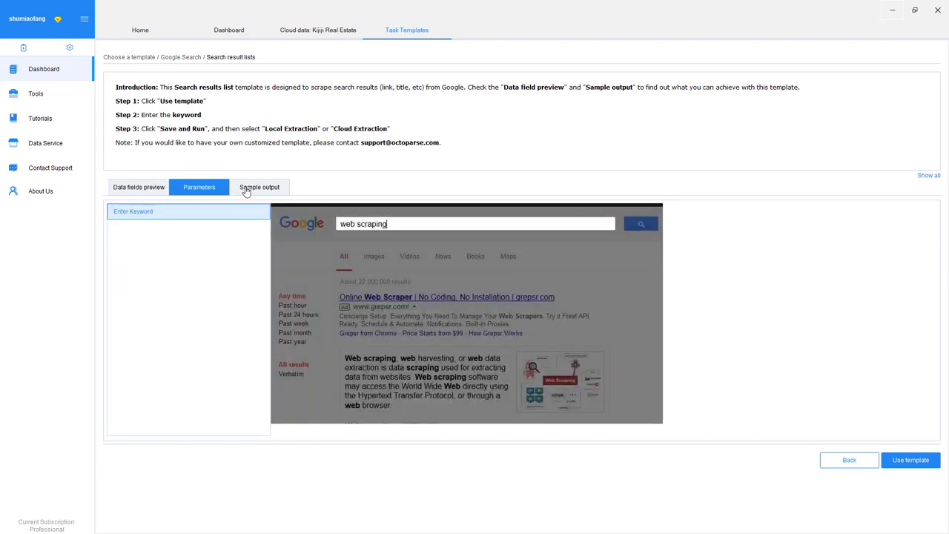
left_click(252, 188)
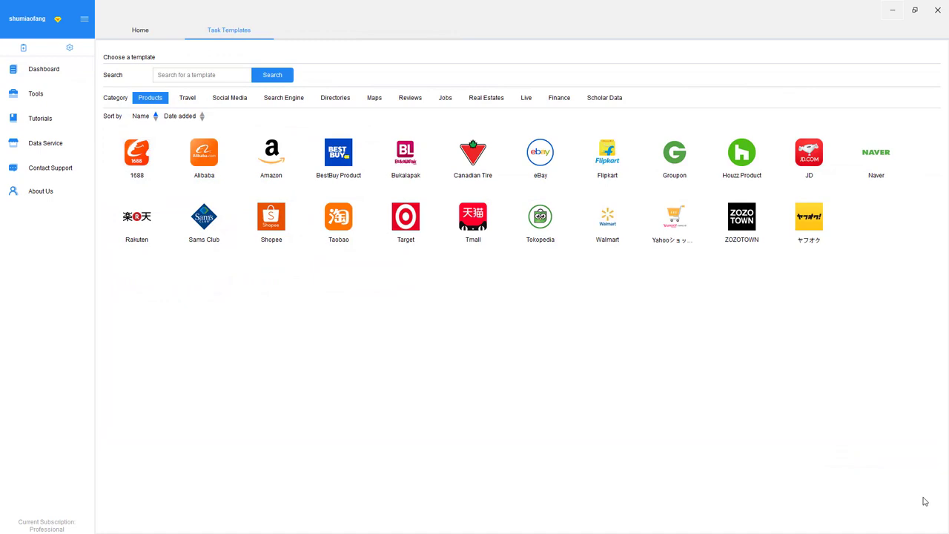
- Open the US Detail Pages Amazon template and preview its product fields
left_click(273, 159)
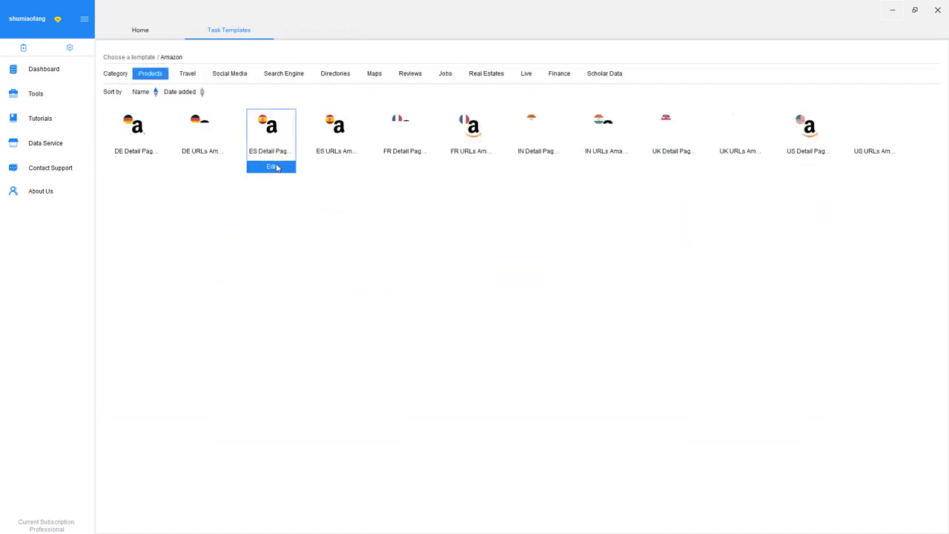
left_click(784, 155)
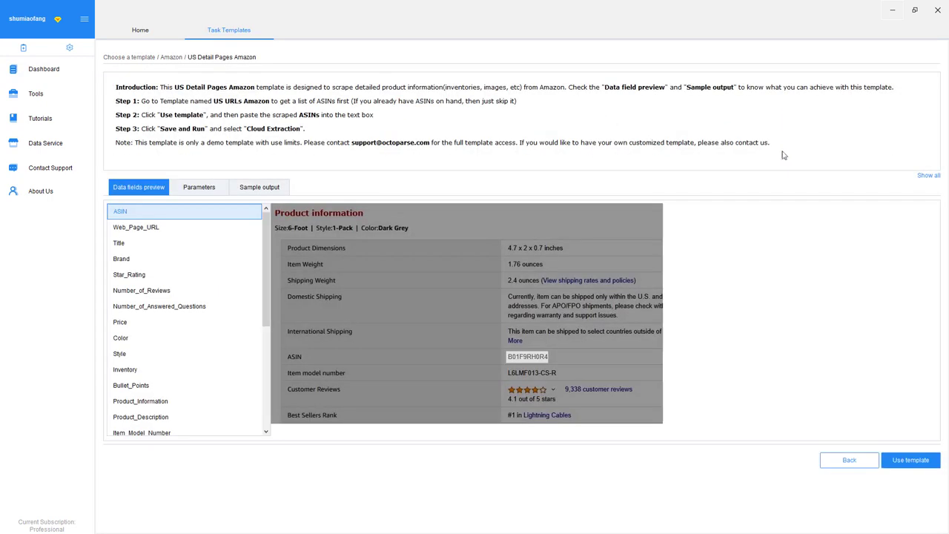
left_click(141, 228)
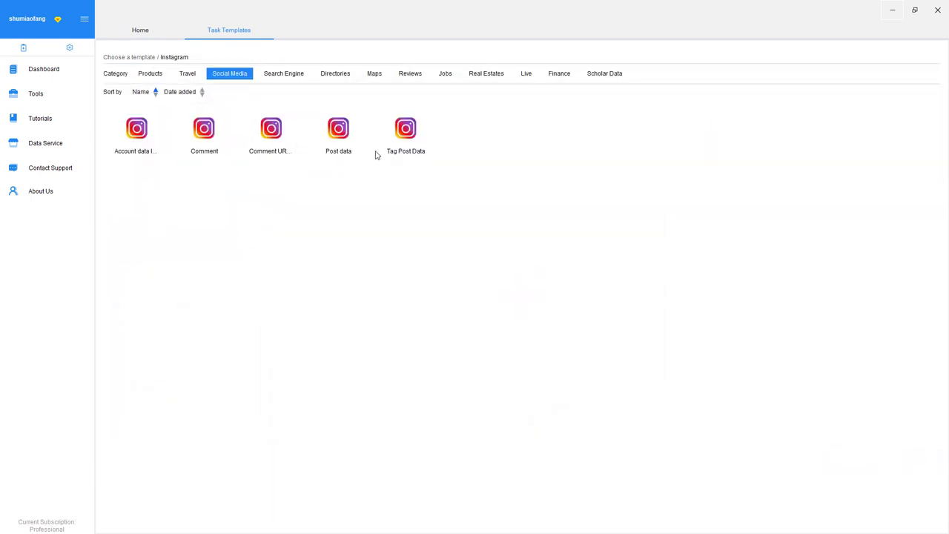
- Preview the Instagram Tag Post Data template's Post_URL and Post_id fields and sample output
left_click(384, 153)
left_click(182, 243)
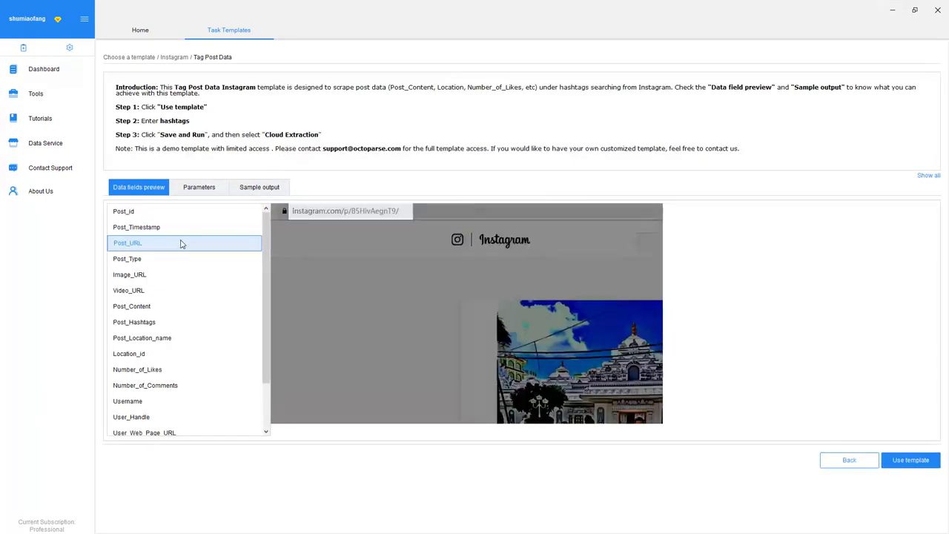
left_click(213, 213)
left_click(241, 192)
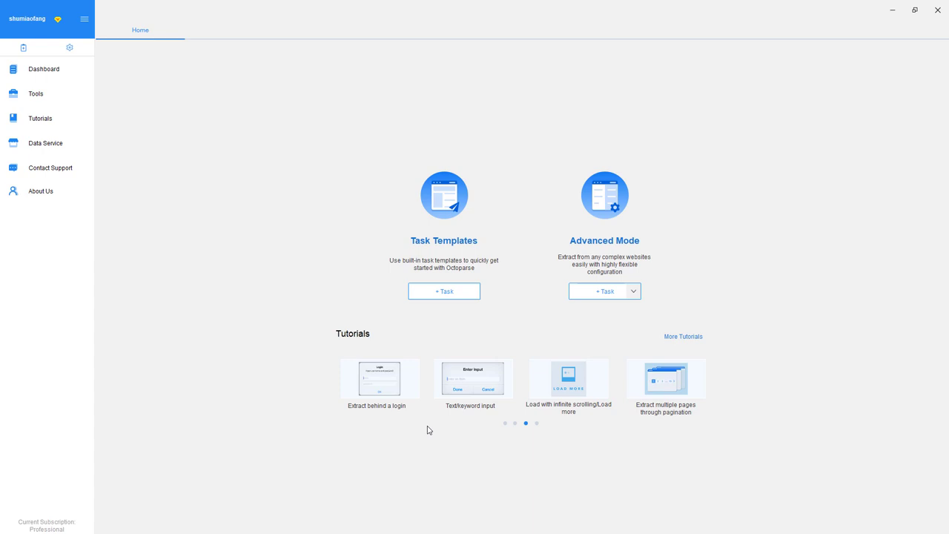
- Start a template task and pick Search Engine > Google Search > Search result lists
left_click(462, 293)
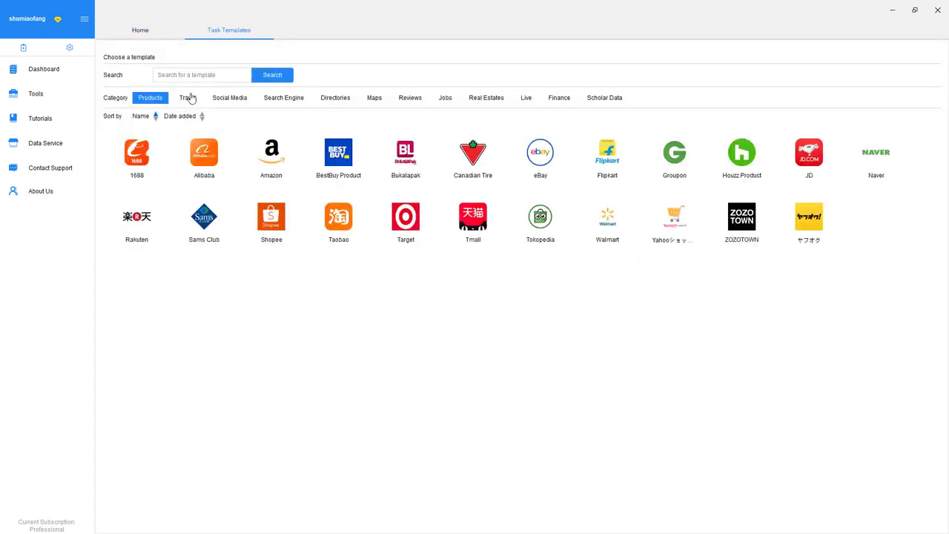
left_click(186, 99)
left_click(232, 99)
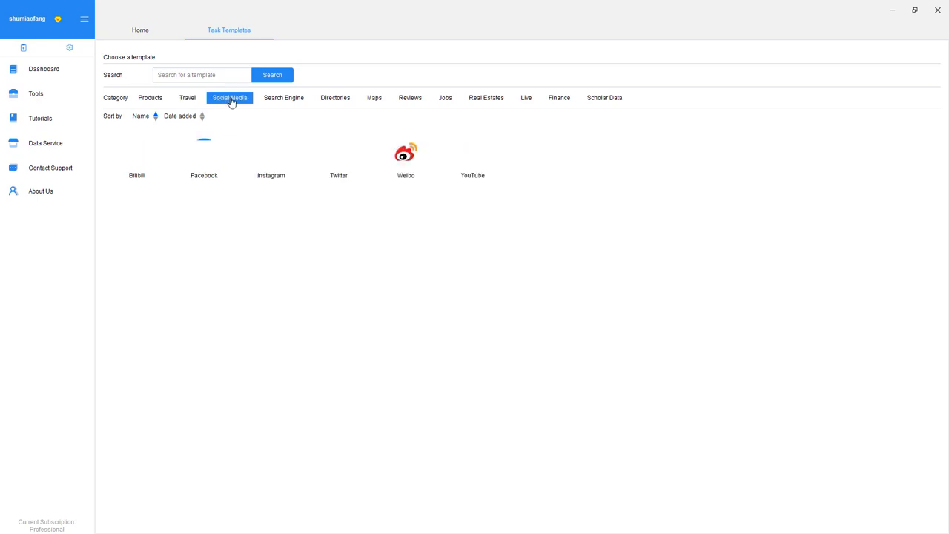
left_click(280, 100)
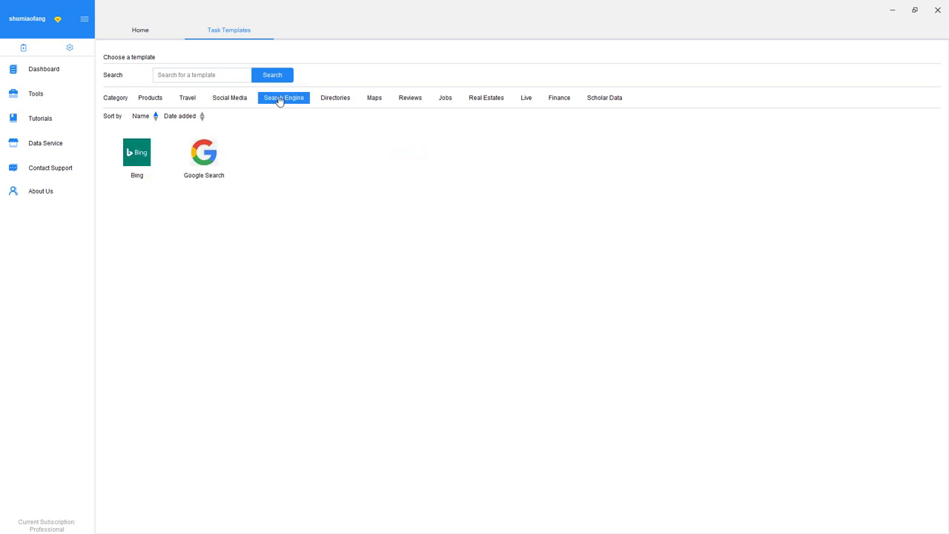
left_click(205, 149)
left_click(137, 132)
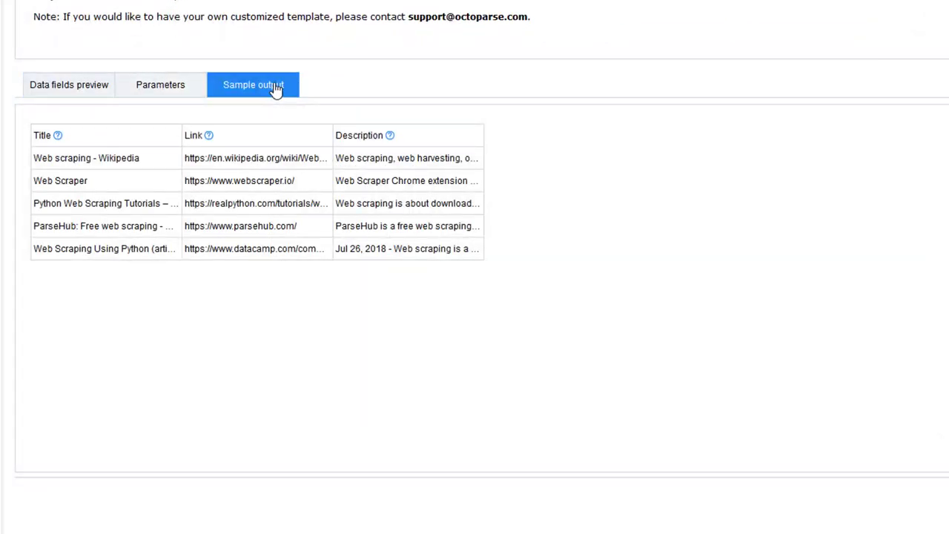
- Review the Link, Title, Description fields and parameters, then use the template
left_click(92, 83)
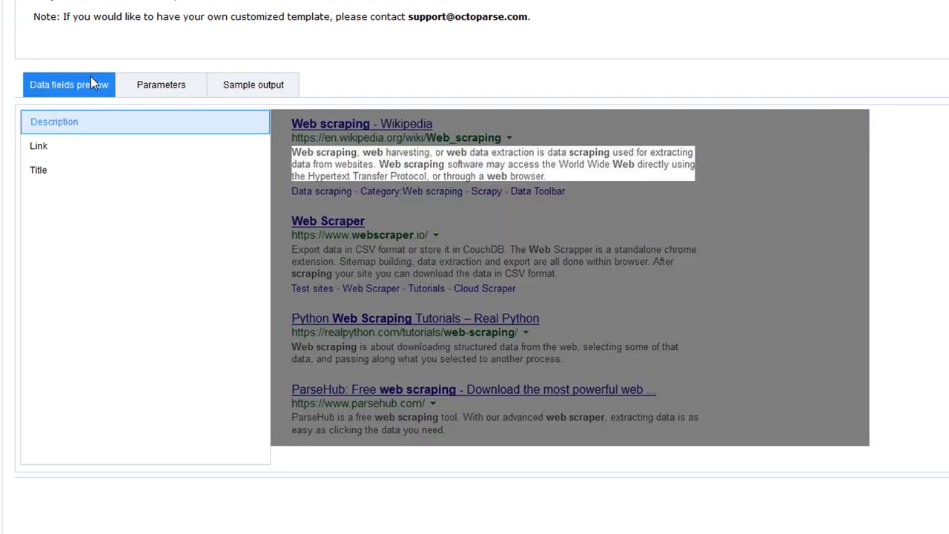
left_click(86, 146)
left_click(80, 179)
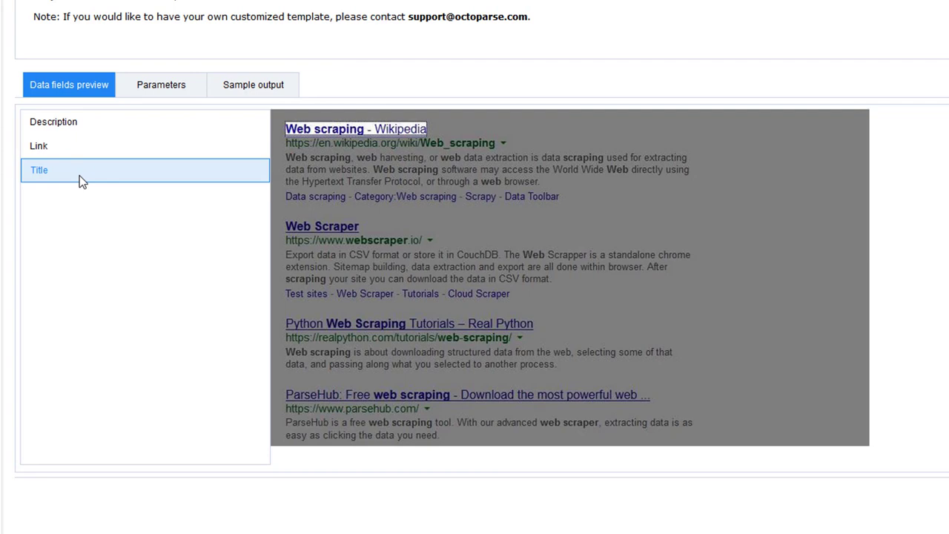
left_click(126, 121)
left_click(152, 92)
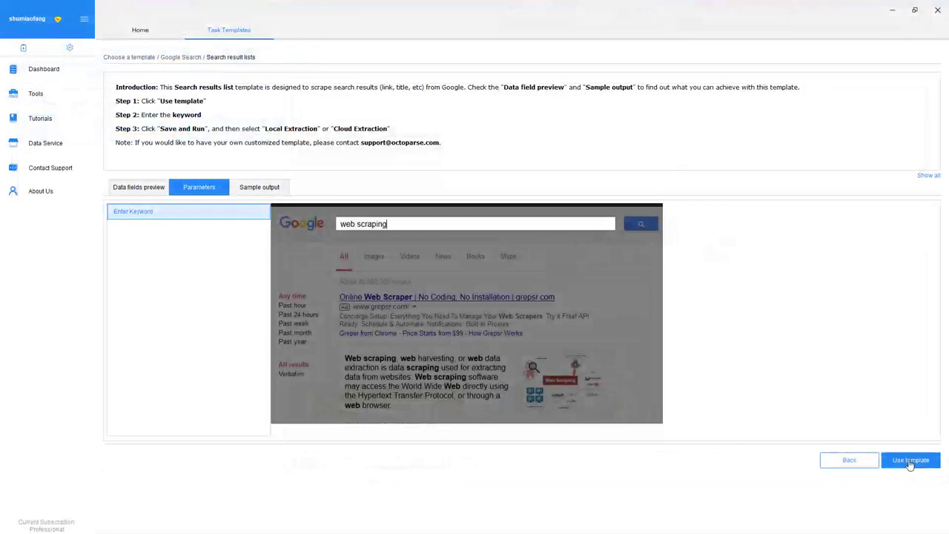
left_click(910, 461)
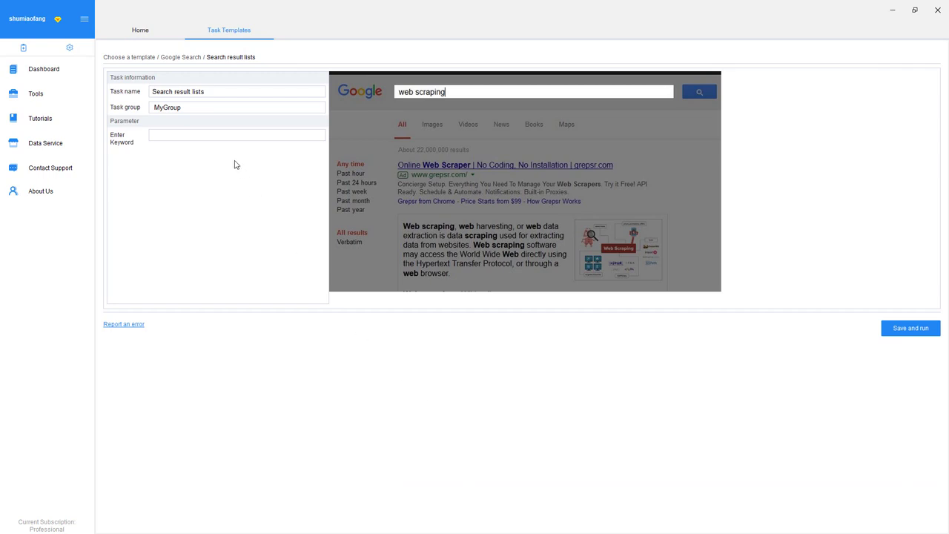
- Save the task with keyword 'smoothie' and run it locally, maximized, and in the cloud
left_click(227, 133)
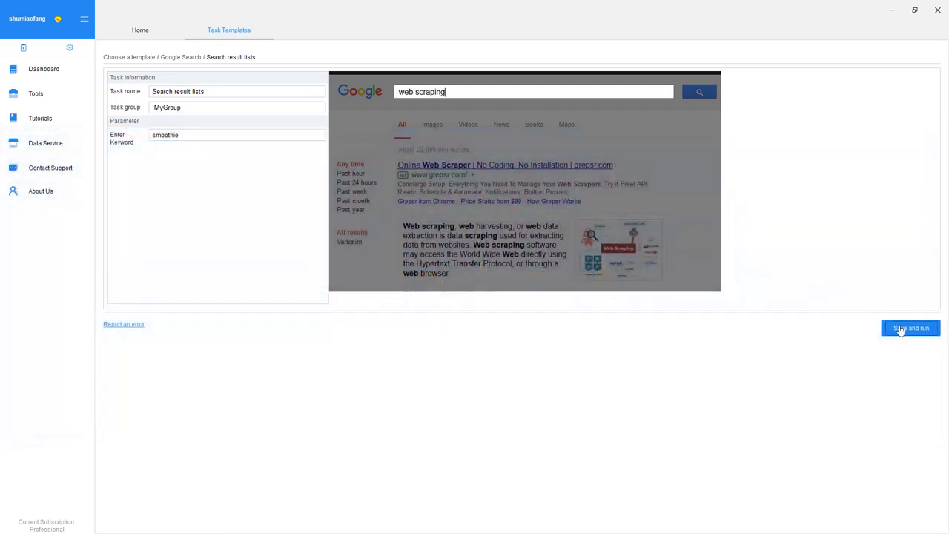
left_click(901, 328)
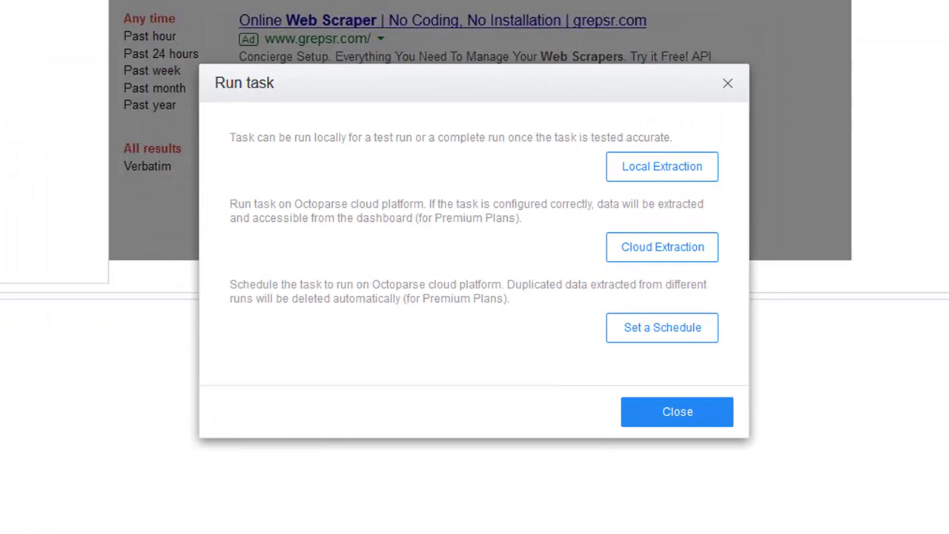
left_click(712, 176)
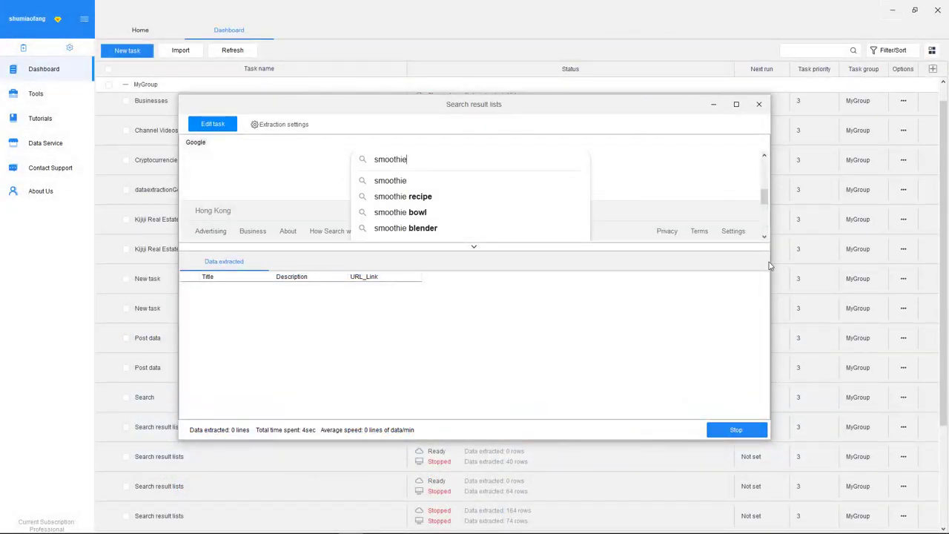
left_click(737, 104)
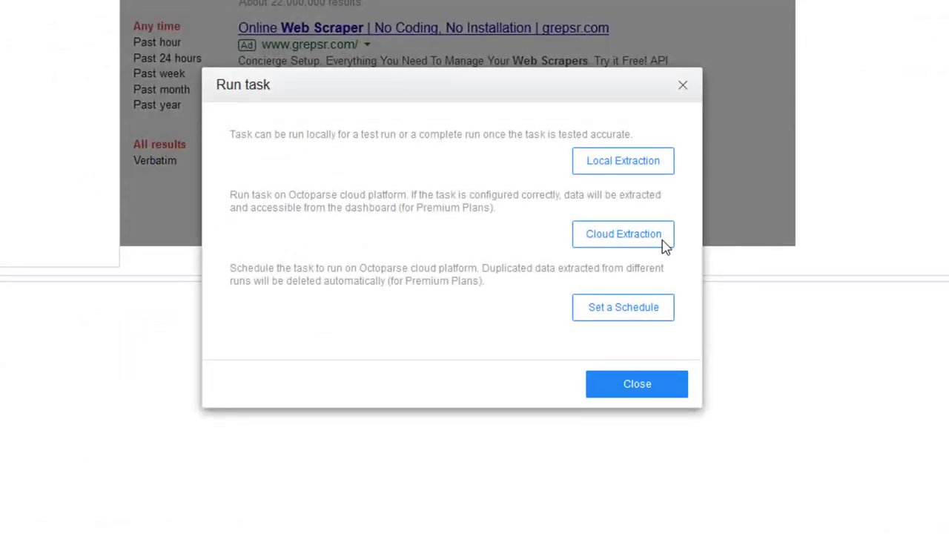
left_click(663, 236)
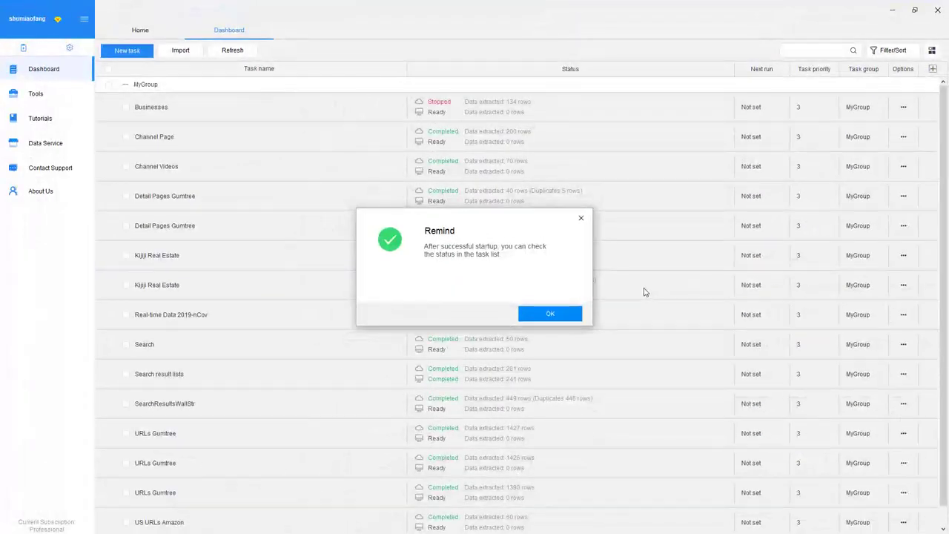
- Dismiss the reminder, view the task's cloud data, page to the next rows and open Export Data
left_click(551, 314)
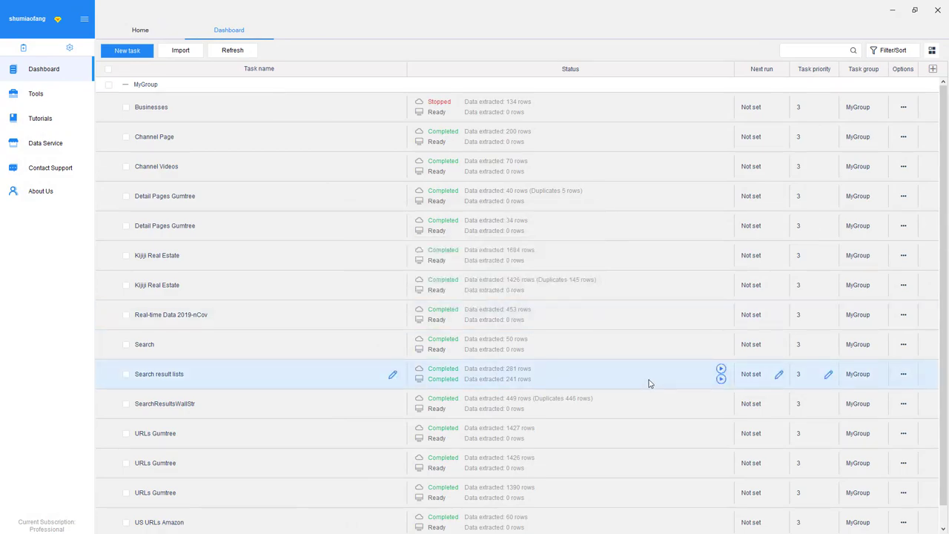
left_click(903, 374)
mouse_move(868, 428)
left_click(823, 427)
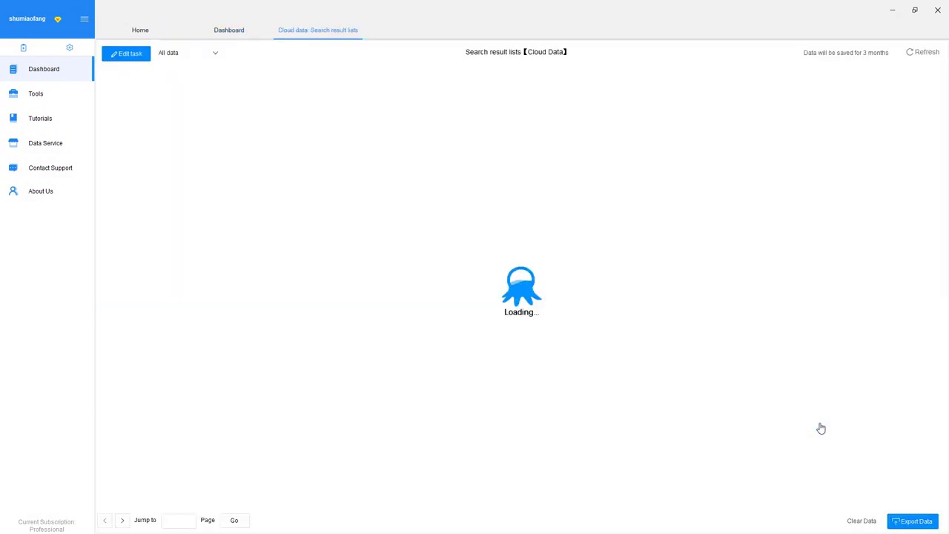
scroll(820, 428, "down", 2)
left_click(276, 520)
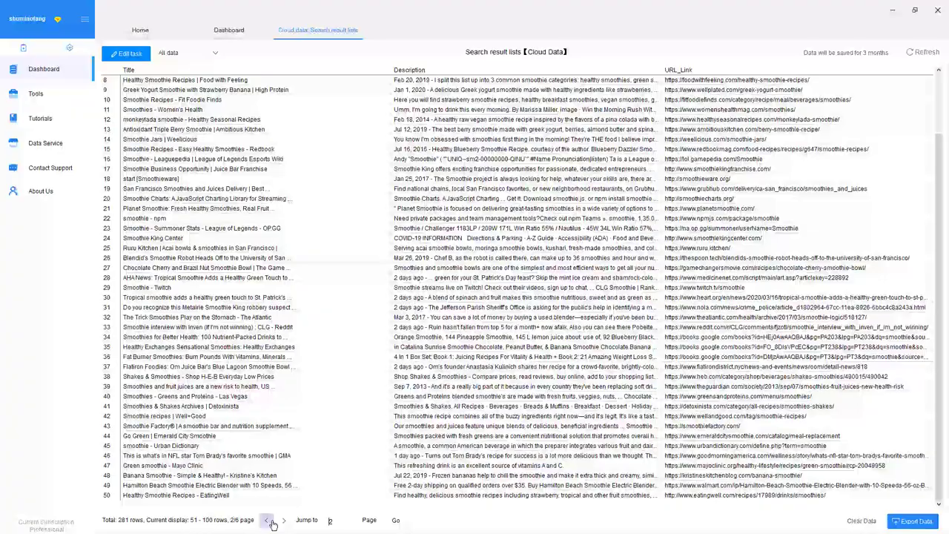
left_click(916, 521)
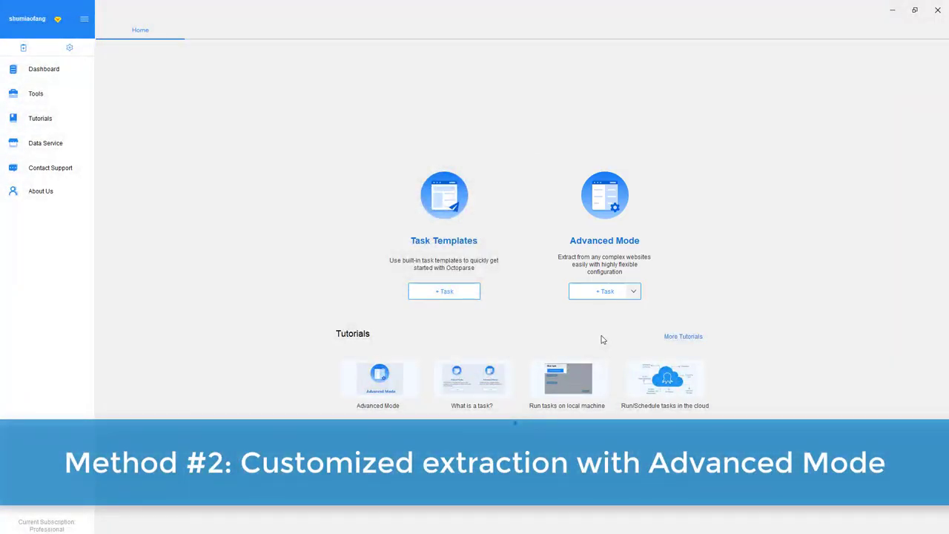
- Create a new Advanced Mode task and place the cursor in its Website box
left_click(604, 291)
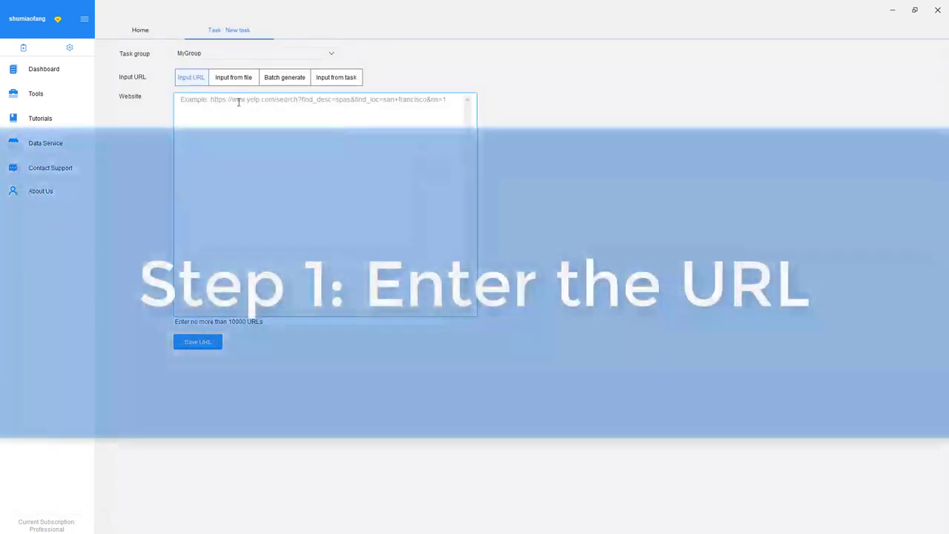
left_click(214, 101)
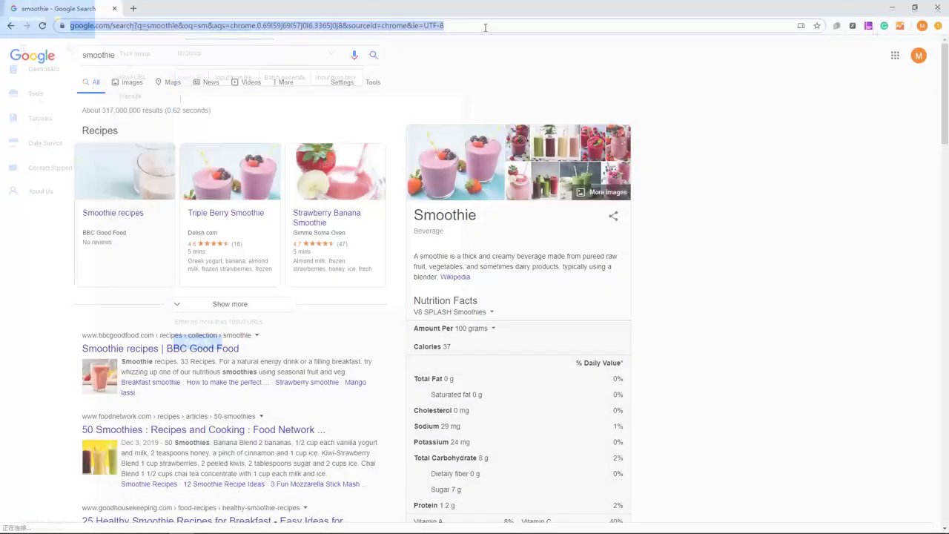
- Copy the Google smoothie results URL from Chrome and paste it as the task's website
key("ctrl+c")
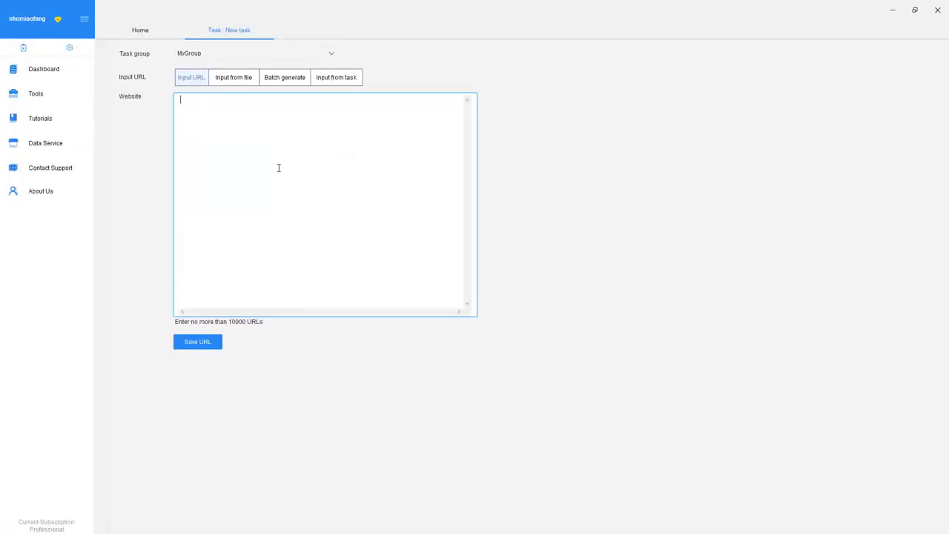
key("ctrl+v")
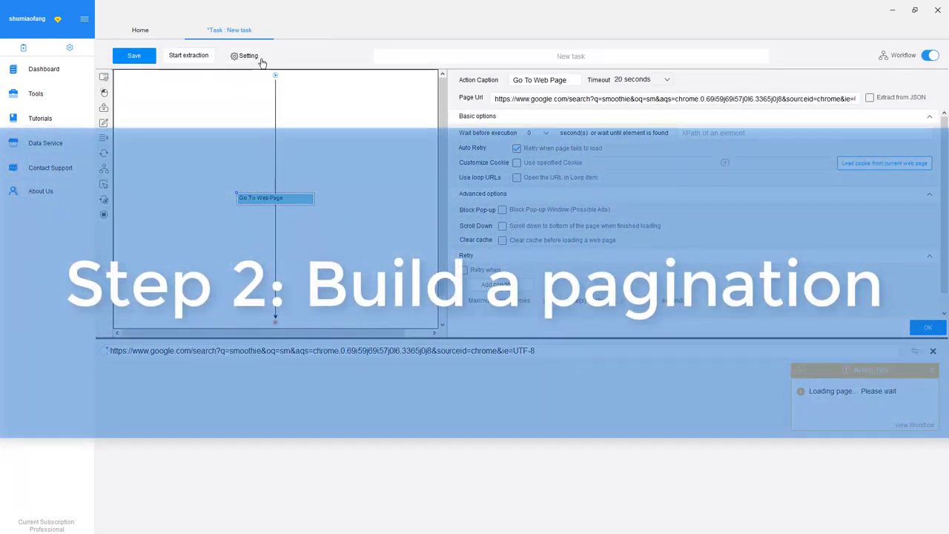
- Set the task's extraction browser to Firefox 45.0 in Settings and save
left_click(264, 59)
left_click(356, 172)
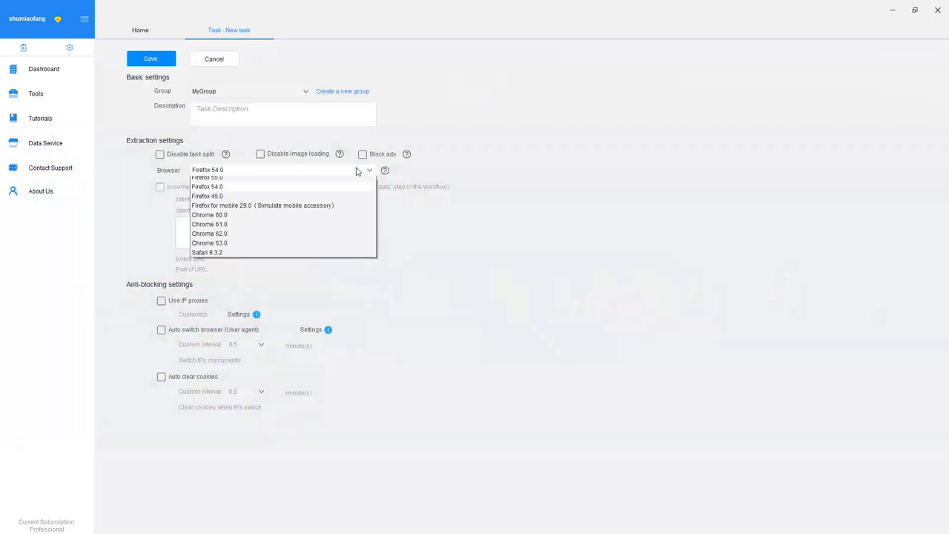
left_click(294, 201)
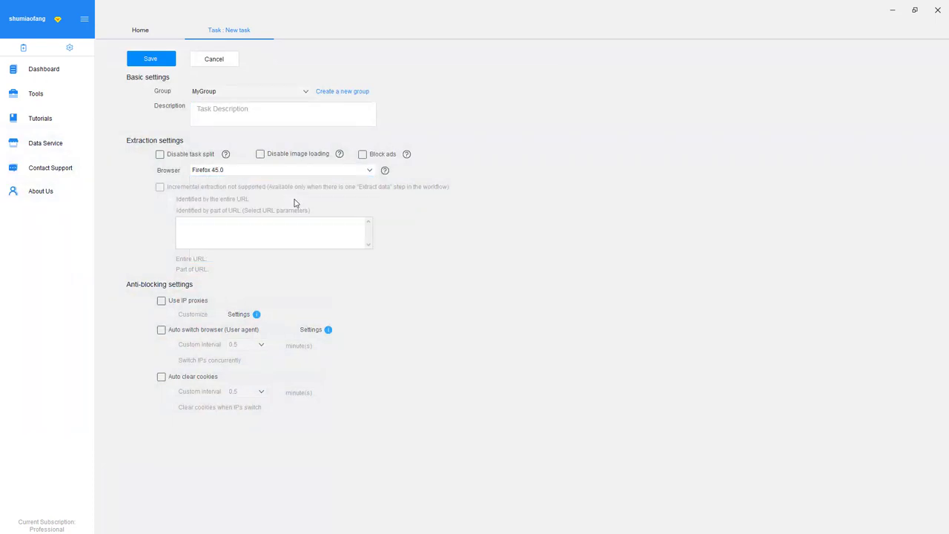
left_click(168, 60)
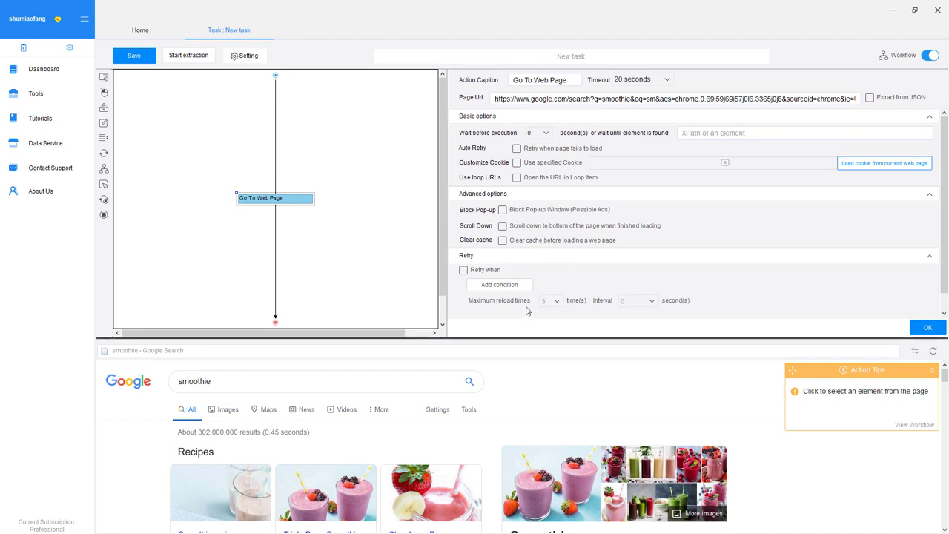
- Loop-click Google's Next link for pagination, with Auto Retry unchecked
scroll(938, 468, "down", 10)
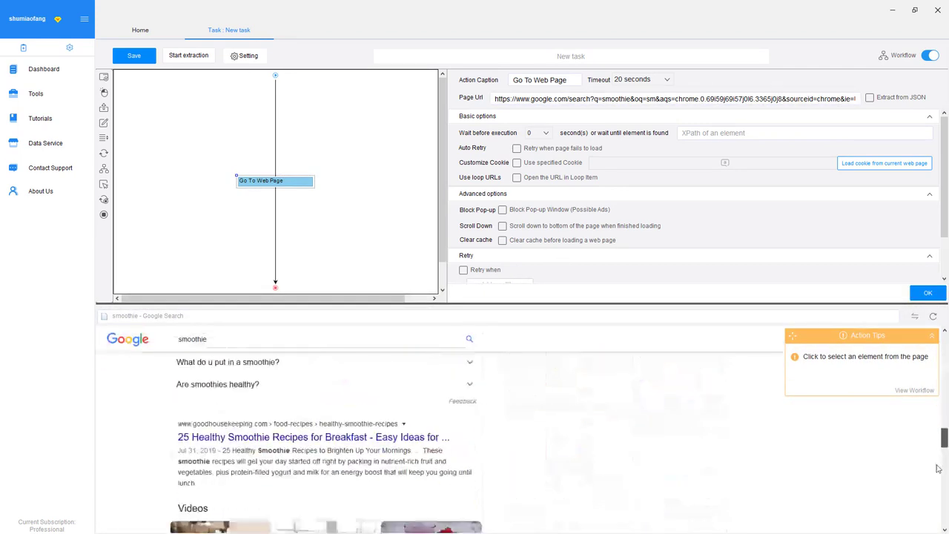
scroll(938, 469, "down", 10)
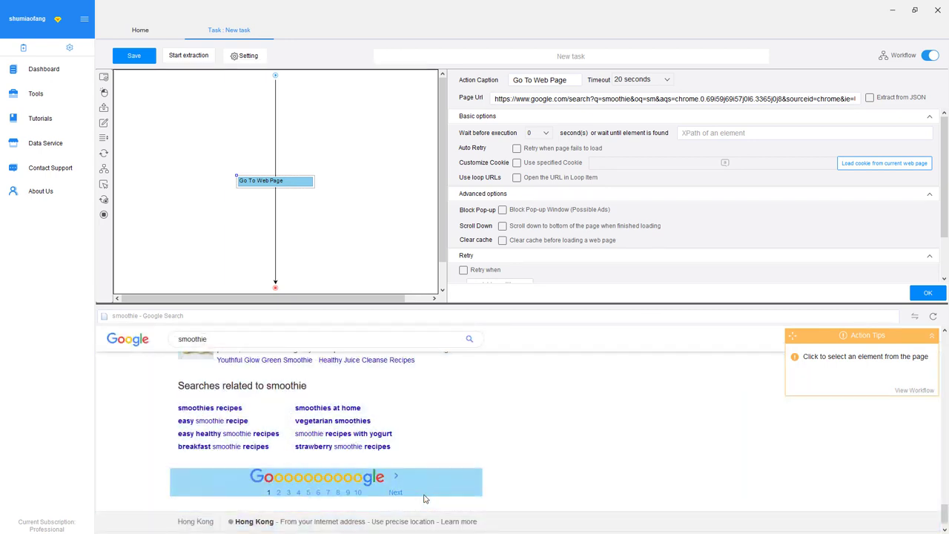
left_click(398, 495)
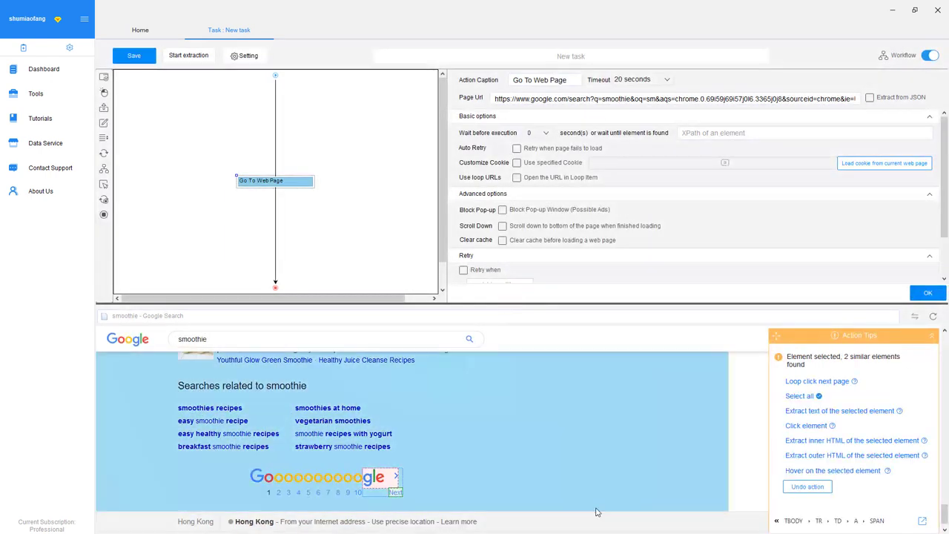
left_click(837, 383)
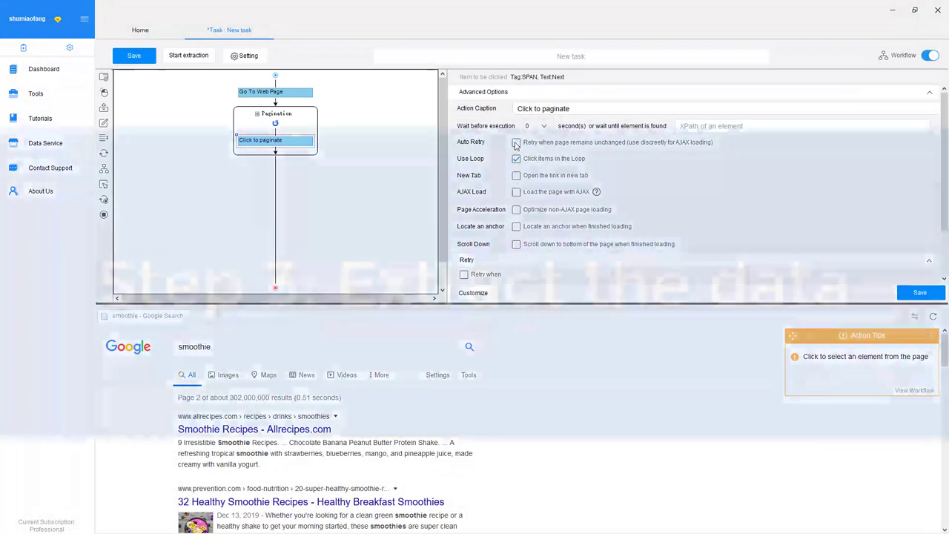
left_click(517, 142)
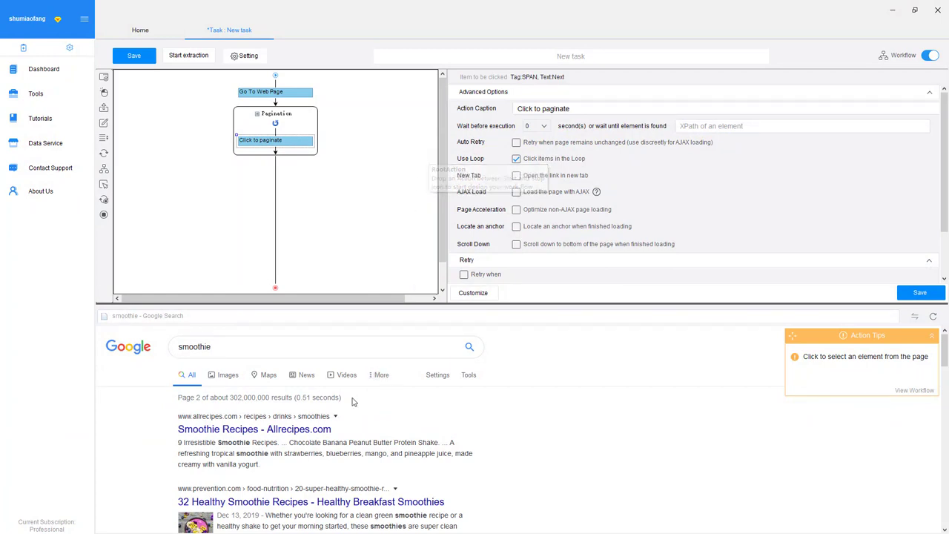
- Select all nine result titles and extract their text into Field1 in a Loop Item
left_click(326, 432)
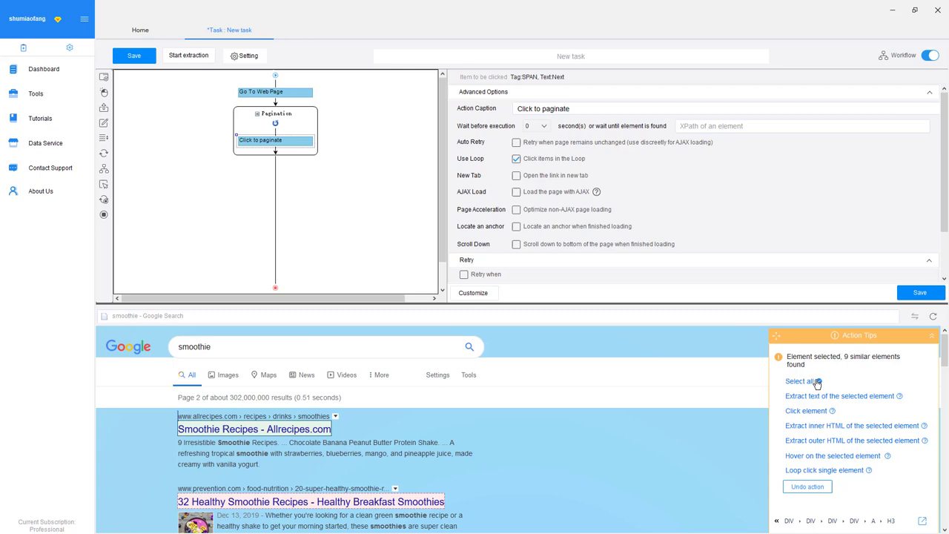
left_click(811, 381)
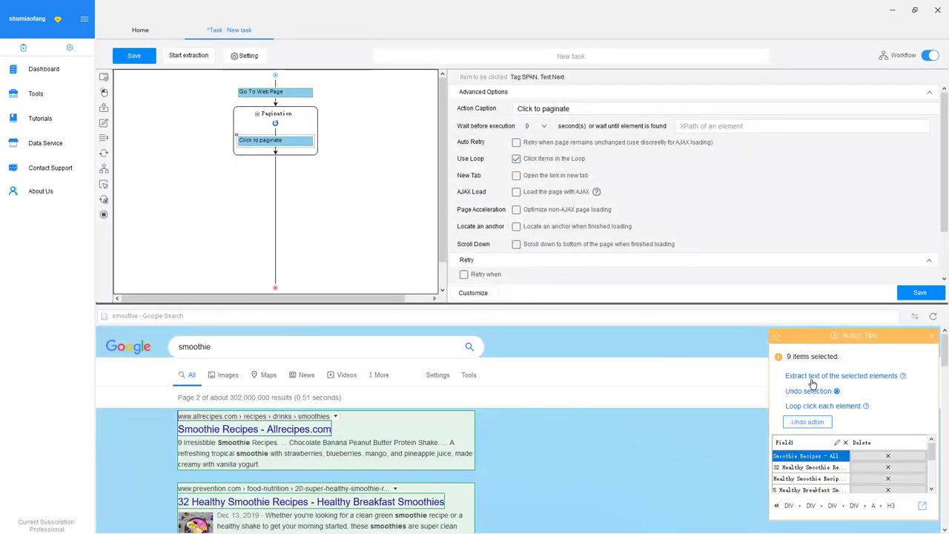
left_click_drag(945, 356, 943, 387)
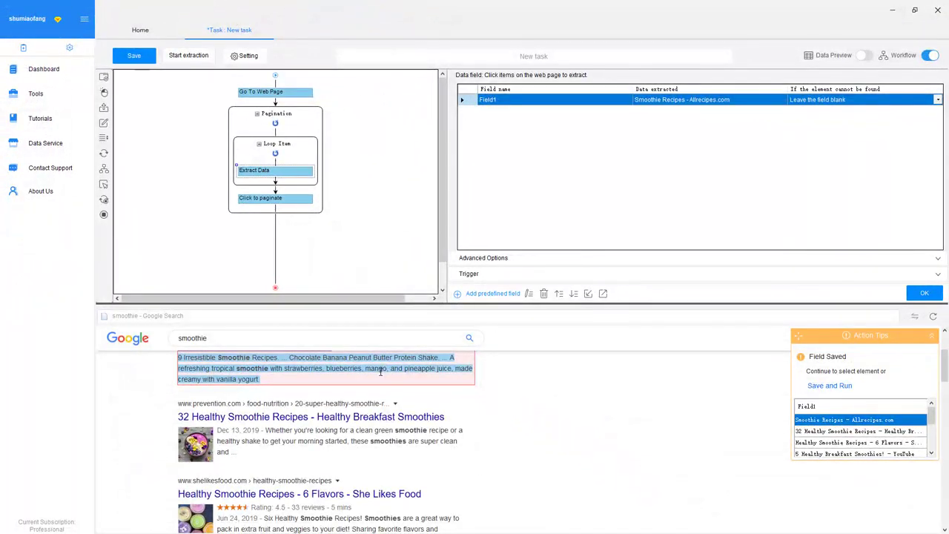
- Add each result's description snippet as Field2 and its title link's address as URL_Link
left_click(380, 371)
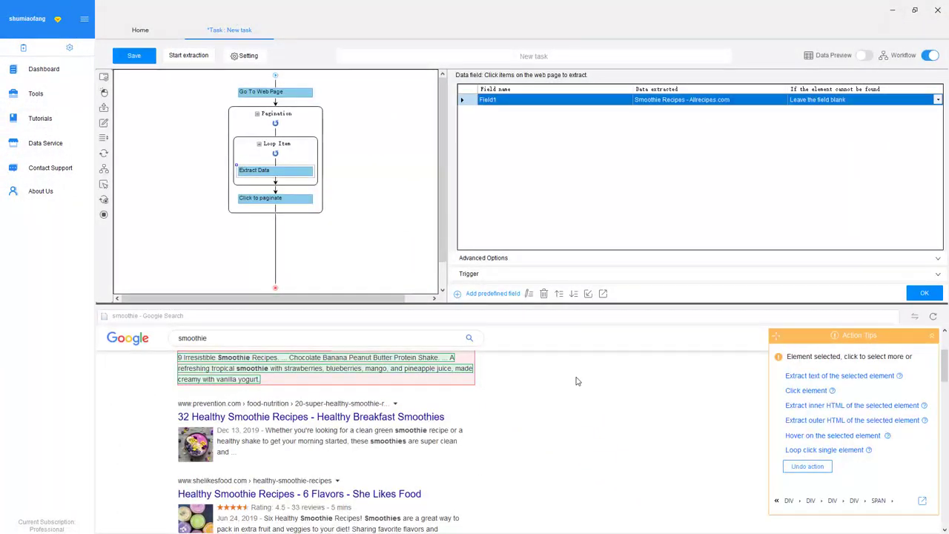
left_click(823, 376)
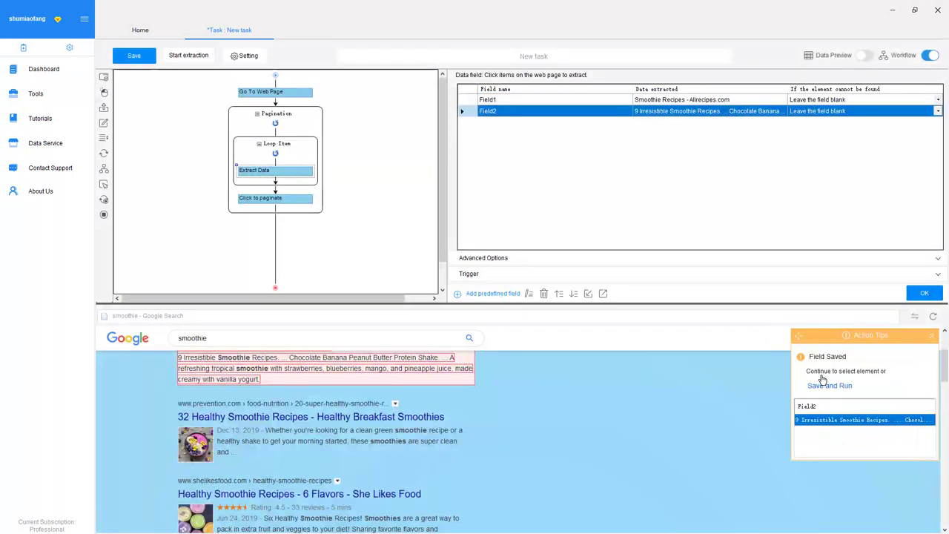
scroll(351, 433, "up", 2)
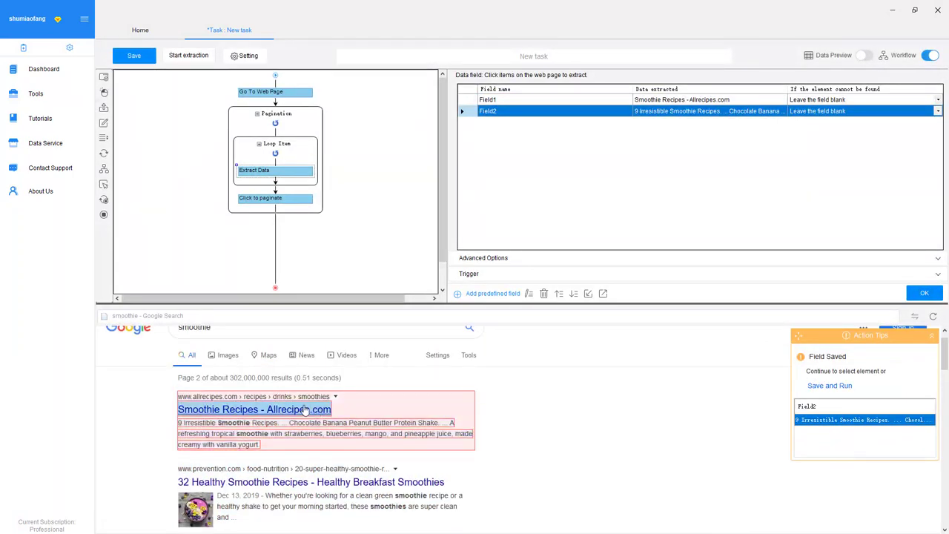
left_click(304, 410)
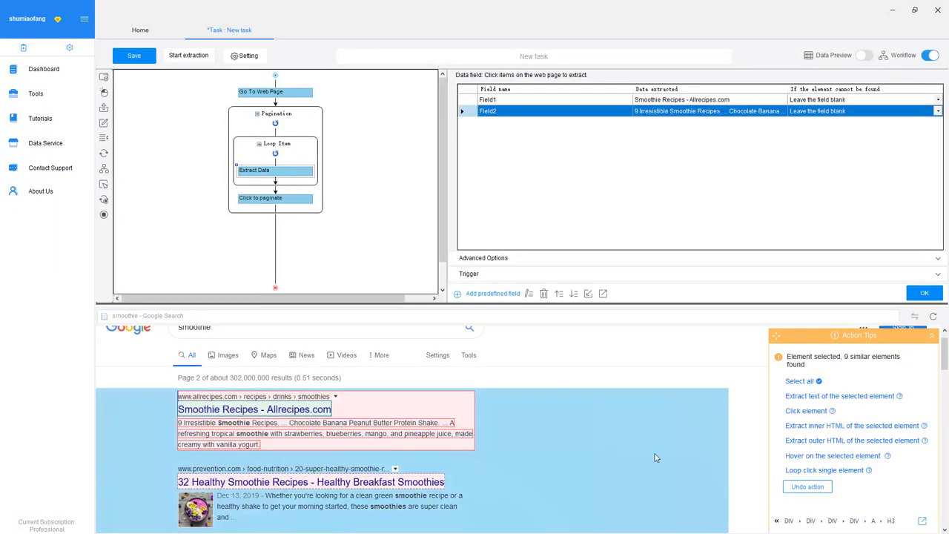
left_click(874, 521)
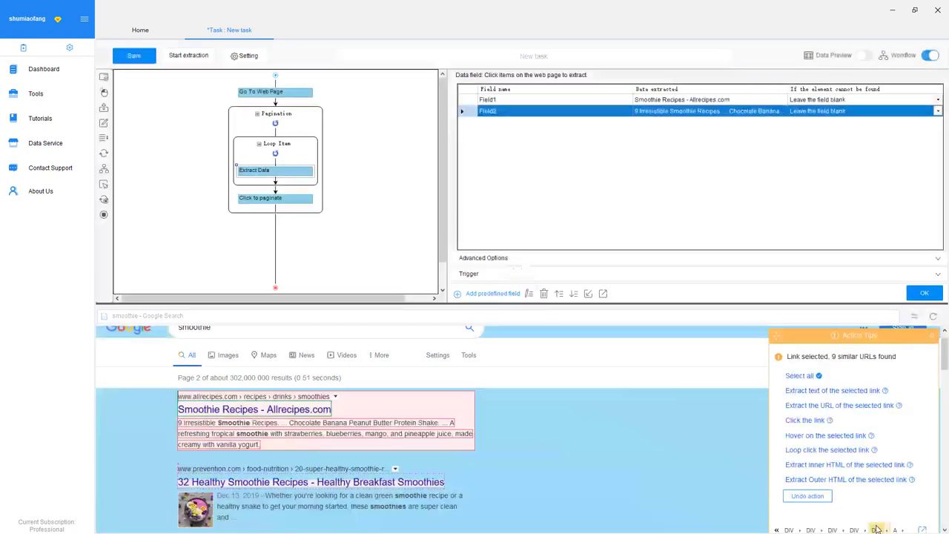
left_click(852, 408)
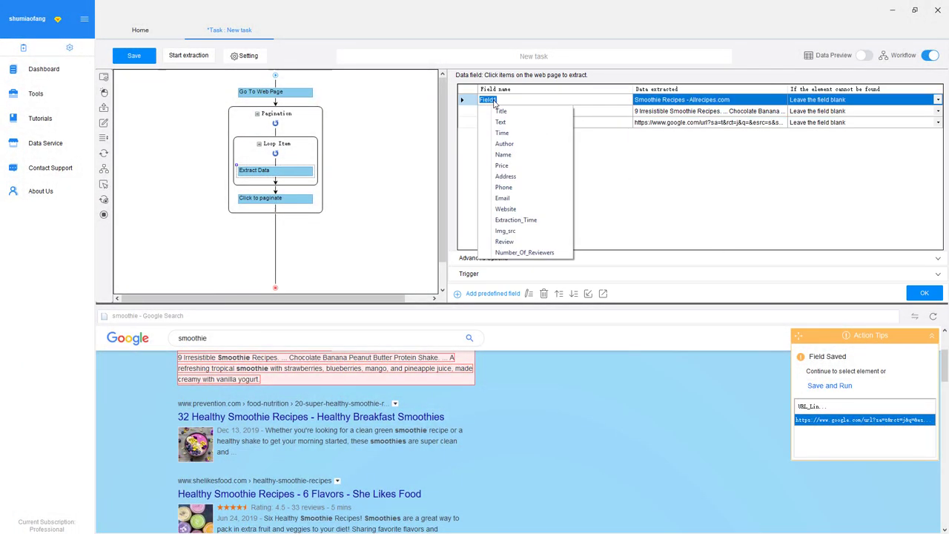
- Rename Field1 to Title and Field2 to Description
left_click(498, 111)
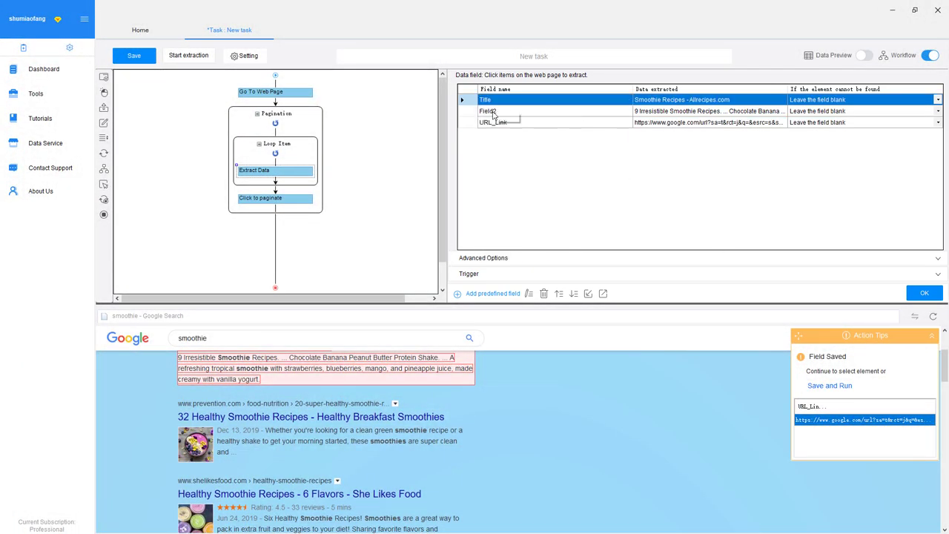
double_click(493, 111)
type("Description")
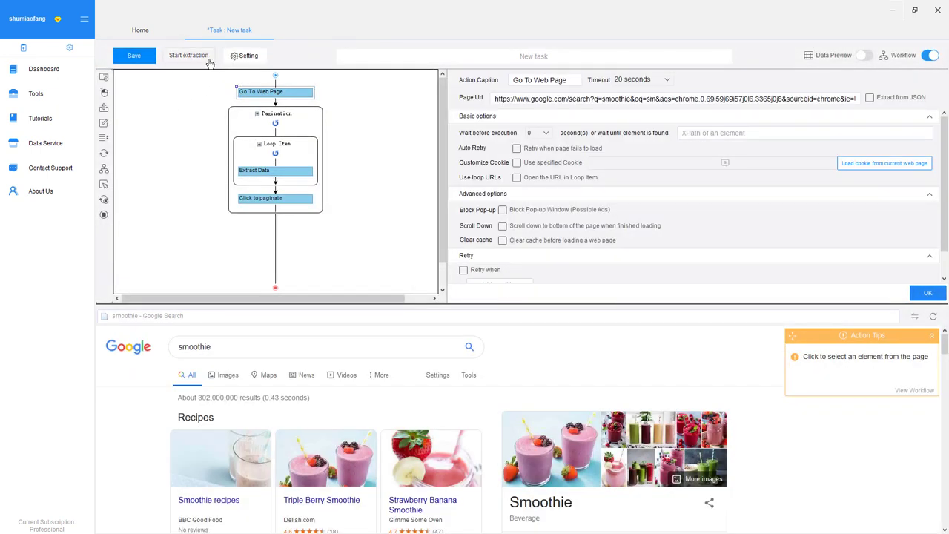
- Start a Local extraction run of the smoothie scraping task
left_click(206, 58)
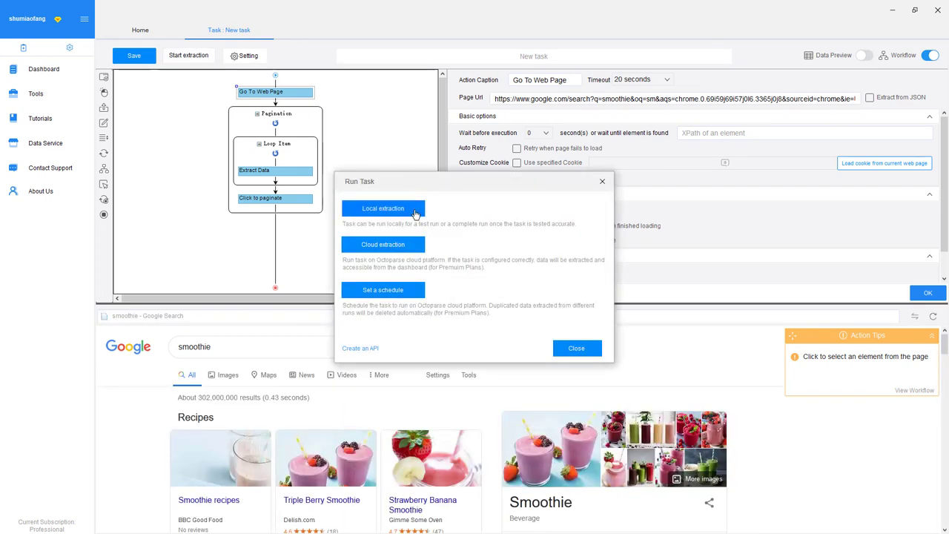
left_click(415, 212)
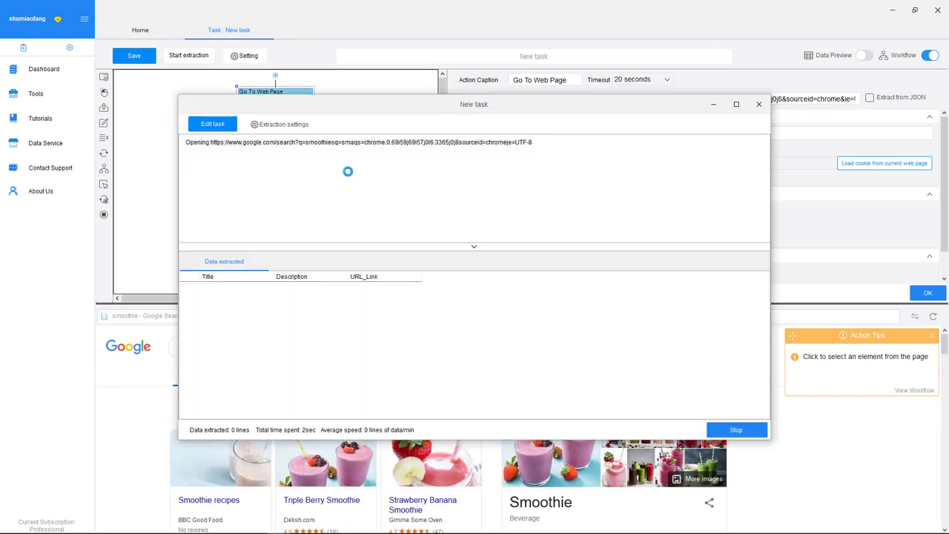